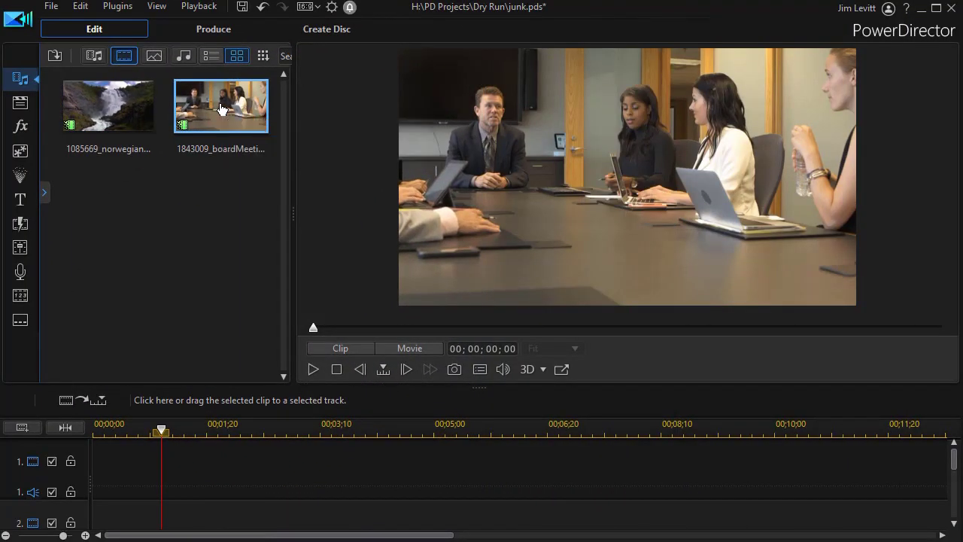
Step: Place the boardMeeting clip on video track 1 at 00;00;00;00 and select it
{"action": "left_click_drag", "start_coordinate": [221, 109], "coordinate": [86, 478]}
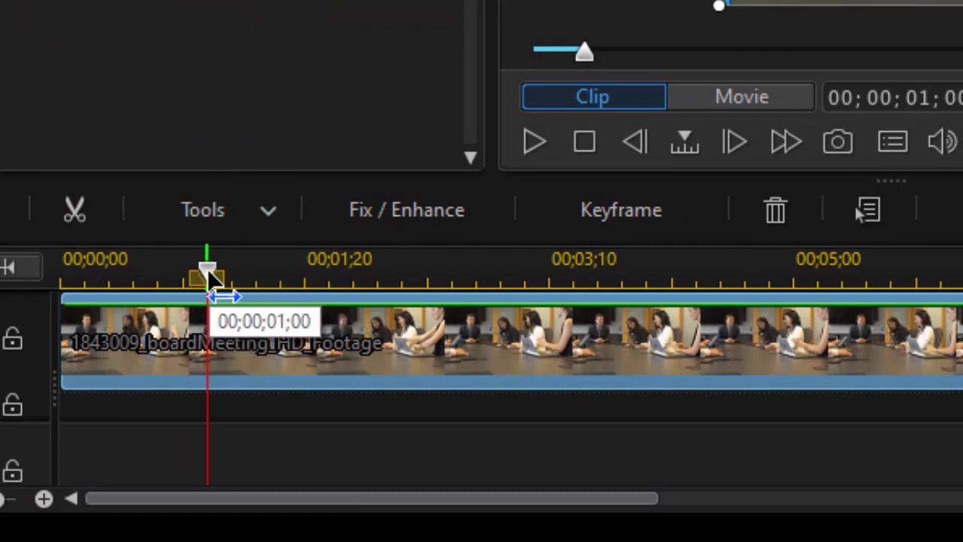
{"action": "left_click_drag", "start_coordinate": [208, 277], "coordinate": [26, 323]}
{"action": "left_click", "coordinate": [90, 324]}
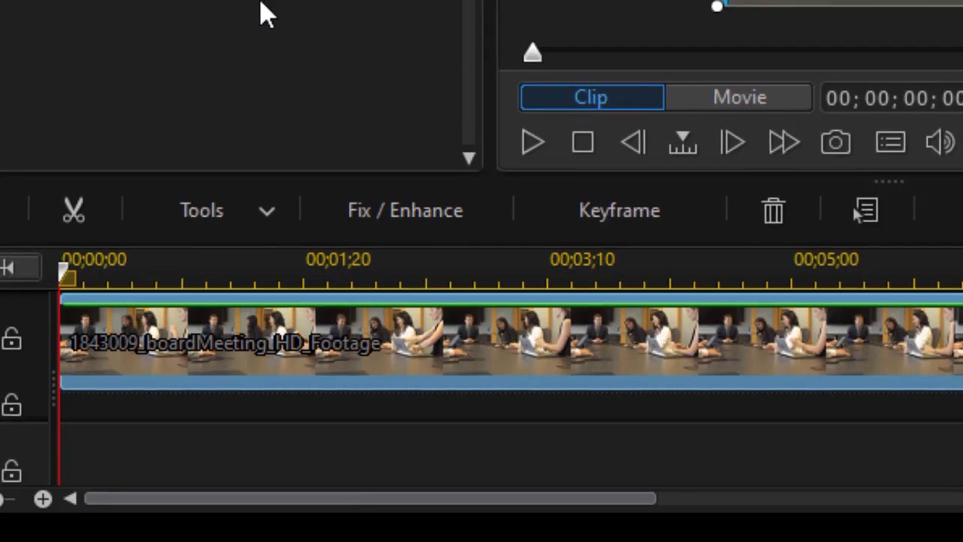
Step: Set Seek by to Second and advance the playhead to 00;00;01;00
{"action": "left_click_drag", "start_coordinate": [120, 301], "coordinate": [45, 277]}
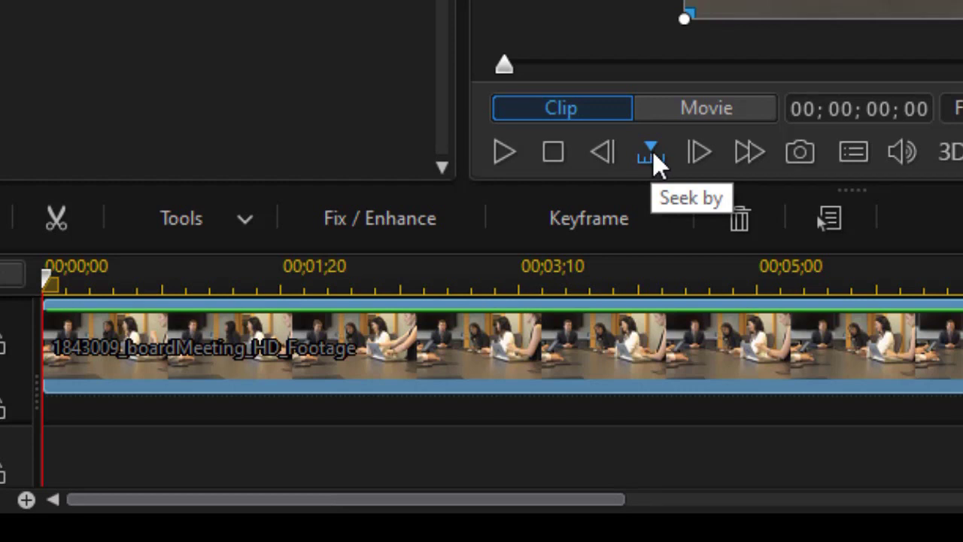
{"action": "left_click", "coordinate": [698, 154]}
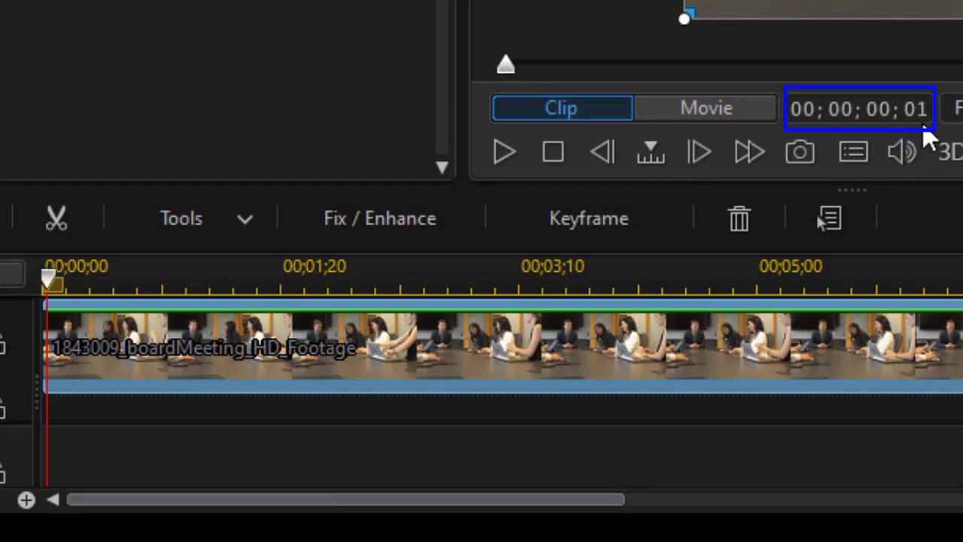
{"action": "left_click", "coordinate": [610, 147]}
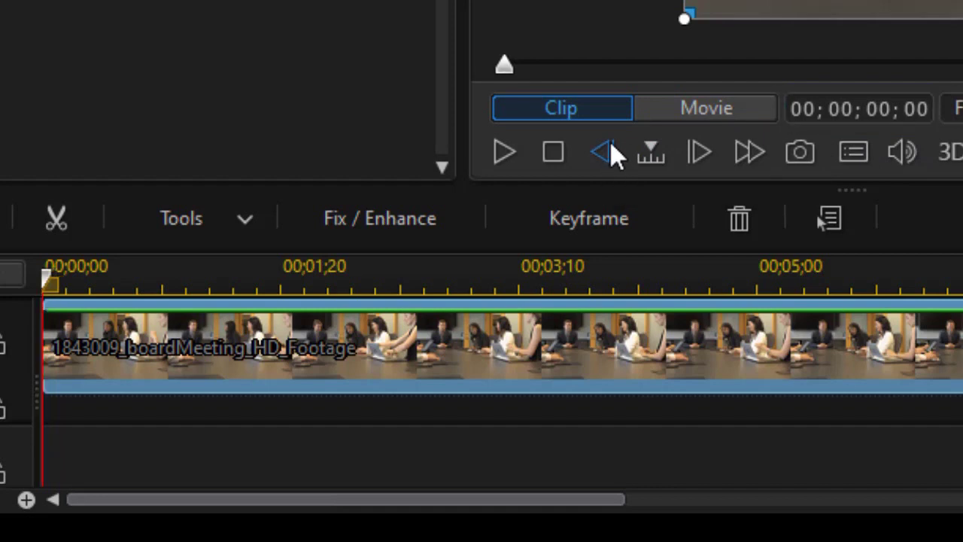
{"action": "left_click", "coordinate": [651, 151]}
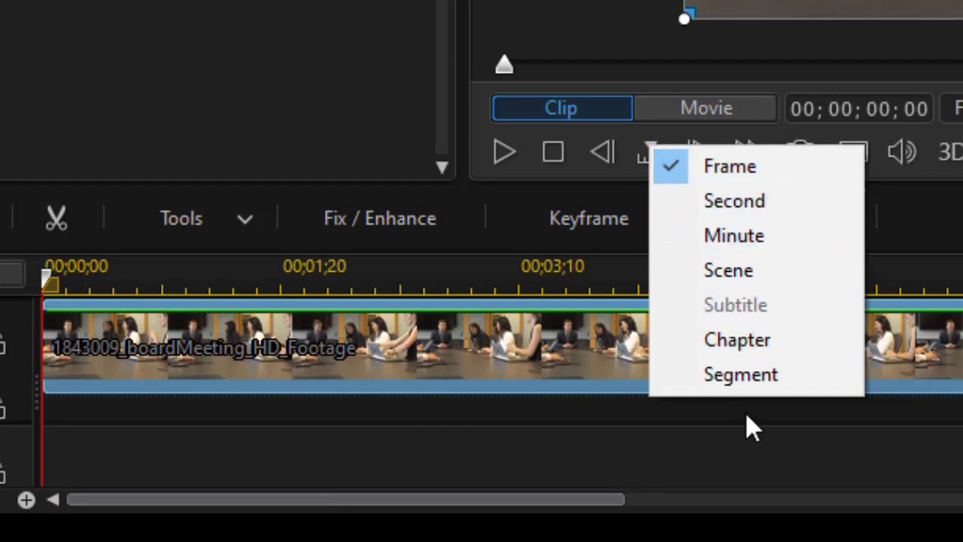
{"action": "left_click", "coordinate": [803, 202]}
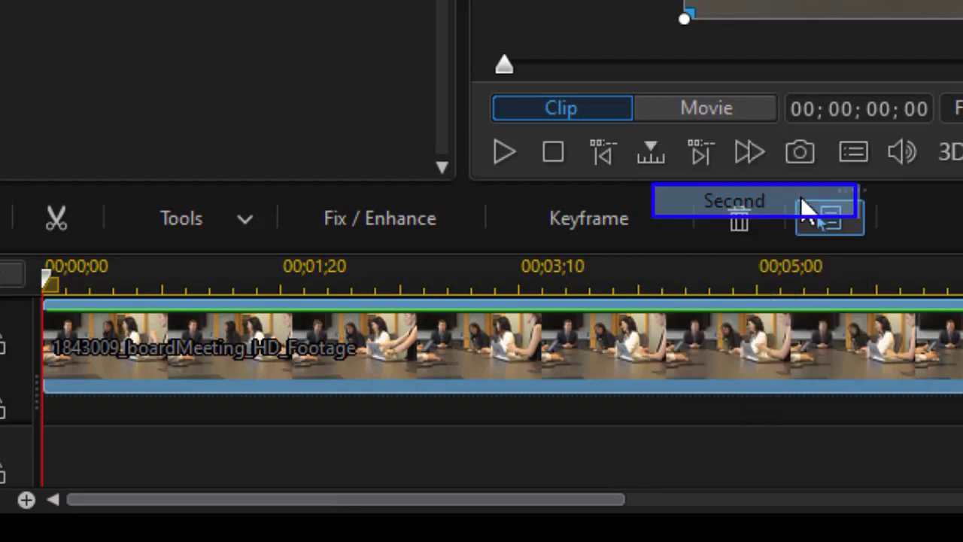
{"action": "left_click", "coordinate": [701, 154]}
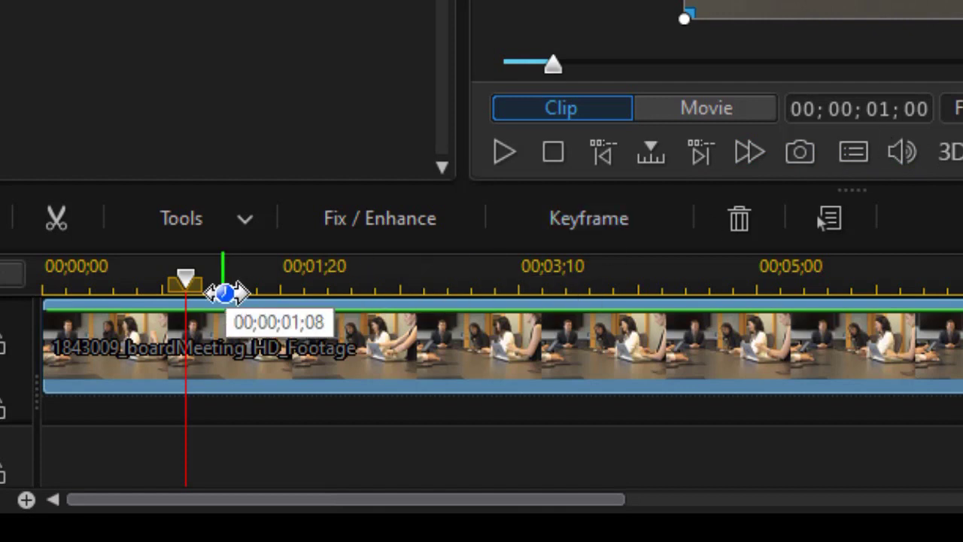
Step: Add a timeline marker at 00;00;01;00 with the note '2nd video here'
{"action": "right_click", "coordinate": [185, 280]}
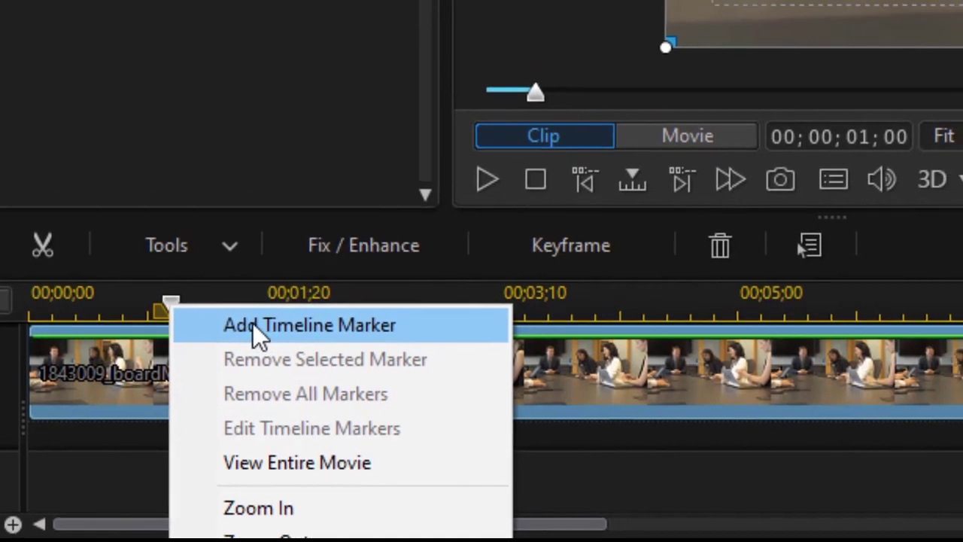
{"action": "left_click", "coordinate": [271, 299]}
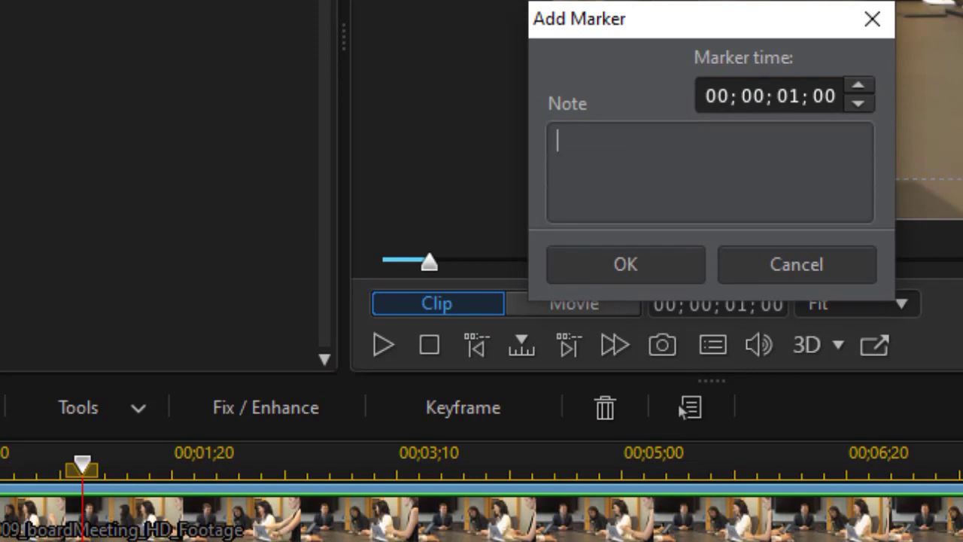
{"action": "type", "text": "2nd v"}
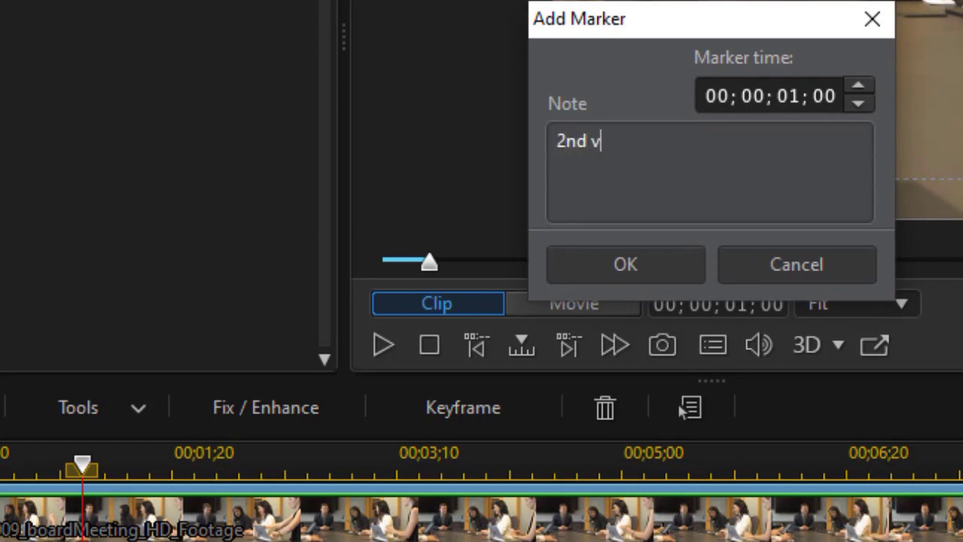
{"action": "type", "text": "ideo here"}
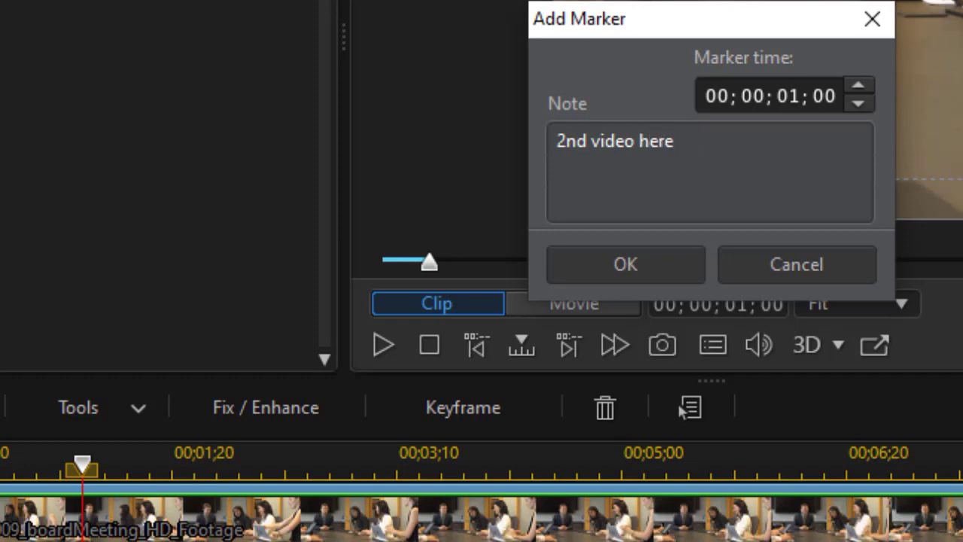
{"action": "left_click", "coordinate": [654, 280]}
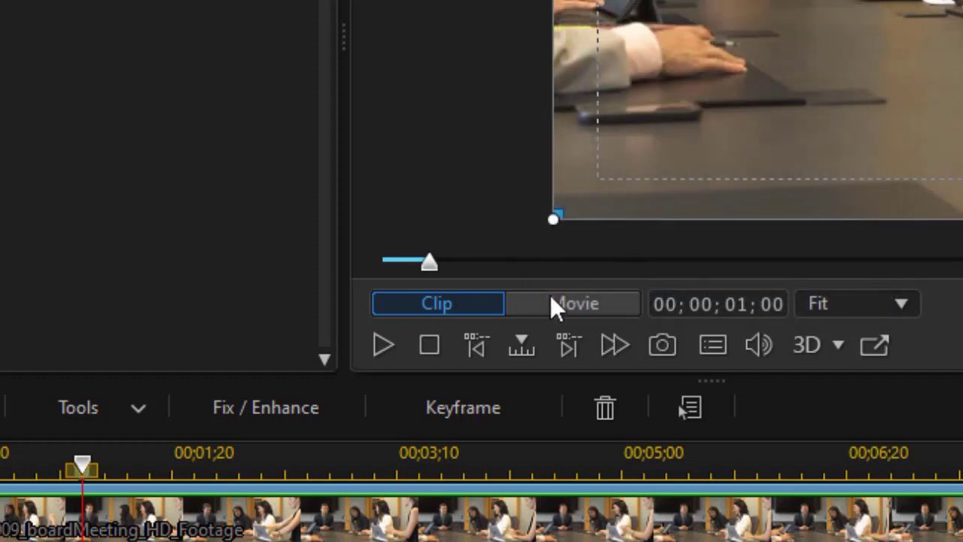
Step: Advance to 00;00;02;00 and add a second timeline marker there
{"action": "left_click", "coordinate": [569, 346]}
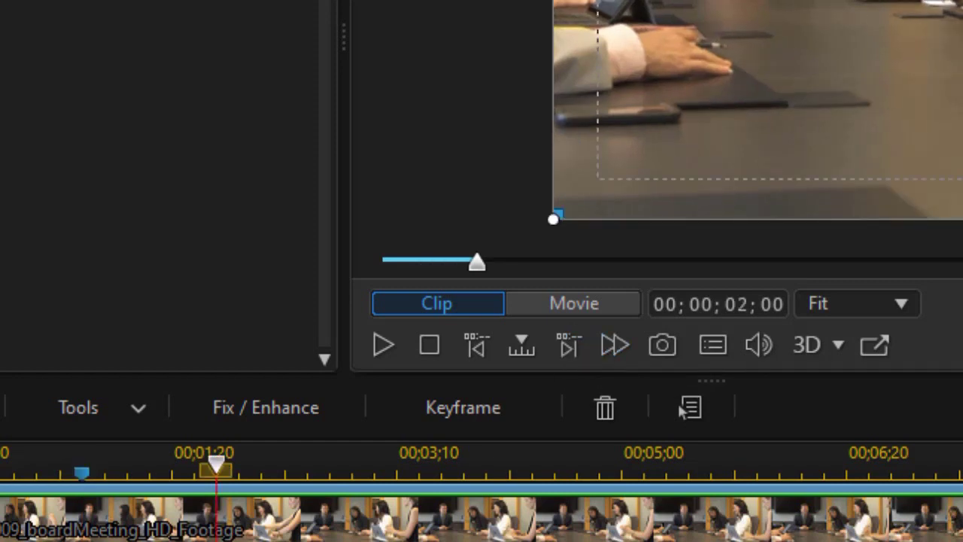
{"action": "right_click", "coordinate": [216, 459]}
{"action": "left_click", "coordinate": [288, 481]}
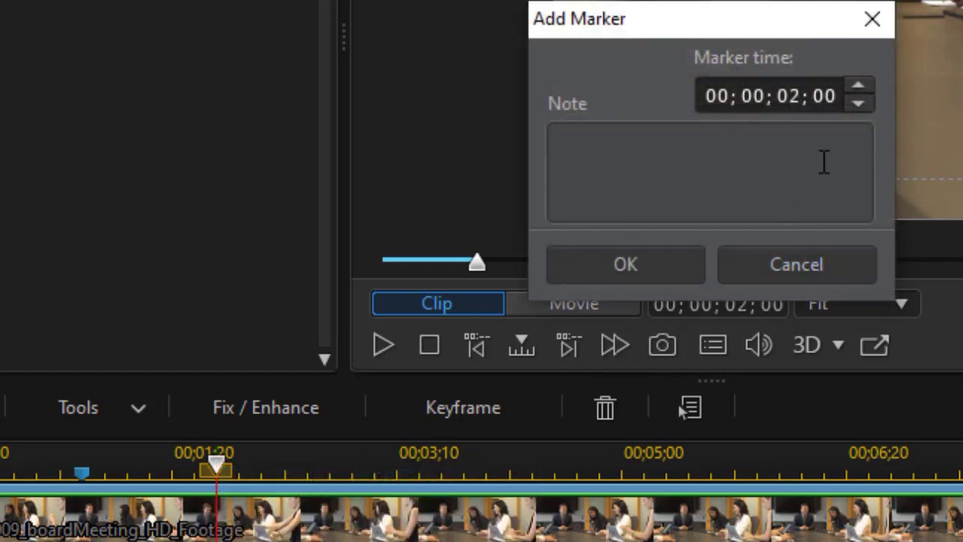
{"action": "left_click", "coordinate": [660, 262]}
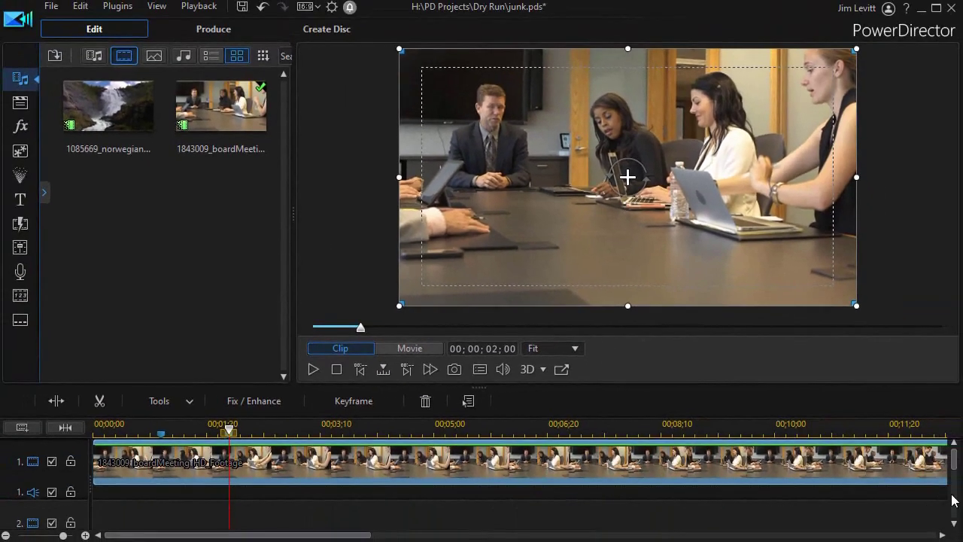
Step: Drag the norwegianWaterfall clip from the library onto track 2, starting at 00;00;01;00
{"action": "left_click_drag", "start_coordinate": [955, 465], "coordinate": [954, 488]}
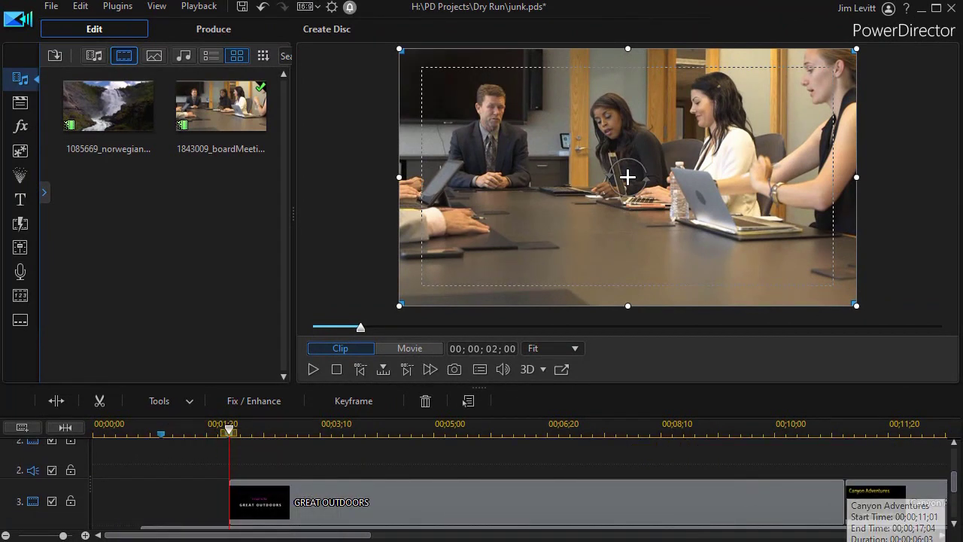
{"action": "left_click_drag", "start_coordinate": [956, 489], "coordinate": [953, 443]}
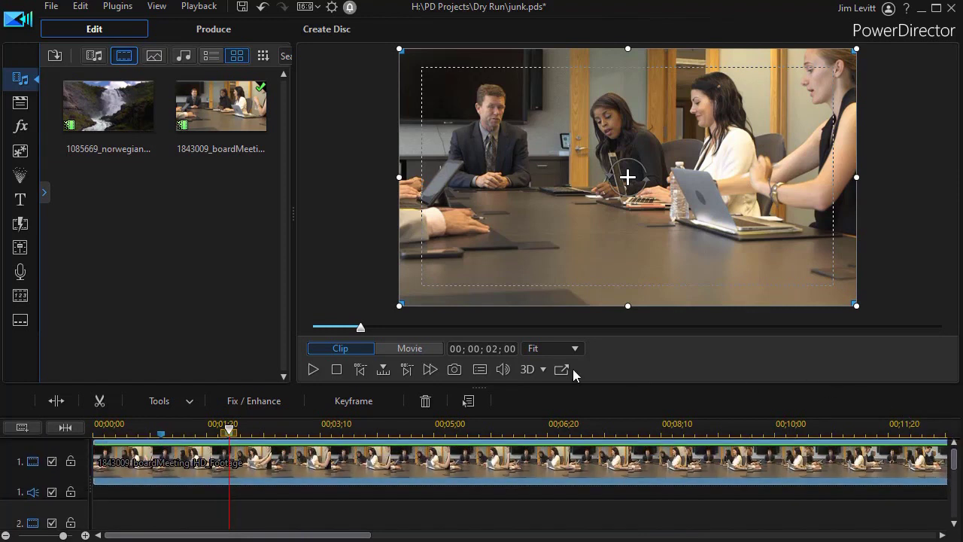
{"action": "left_click", "coordinate": [104, 112]}
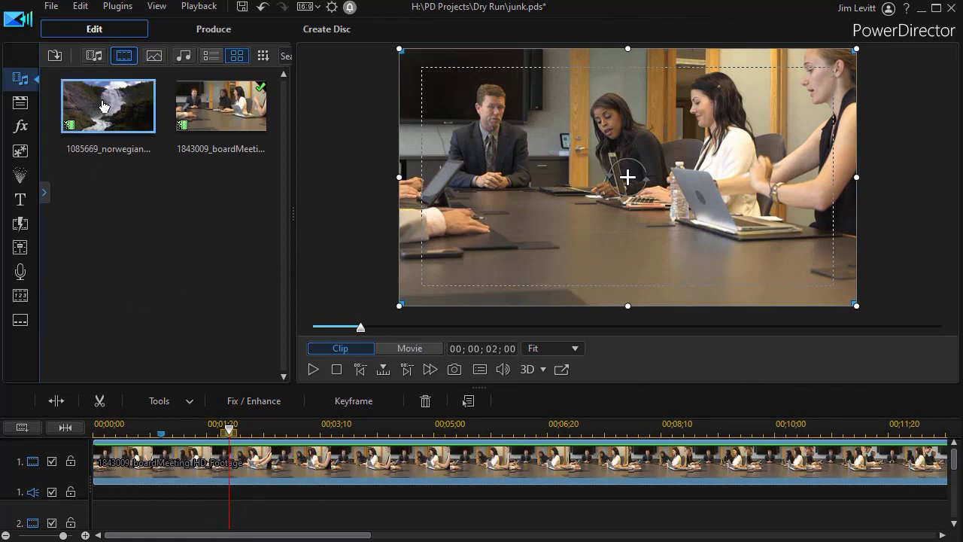
{"action": "left_click_drag", "start_coordinate": [104, 105], "coordinate": [161, 501]}
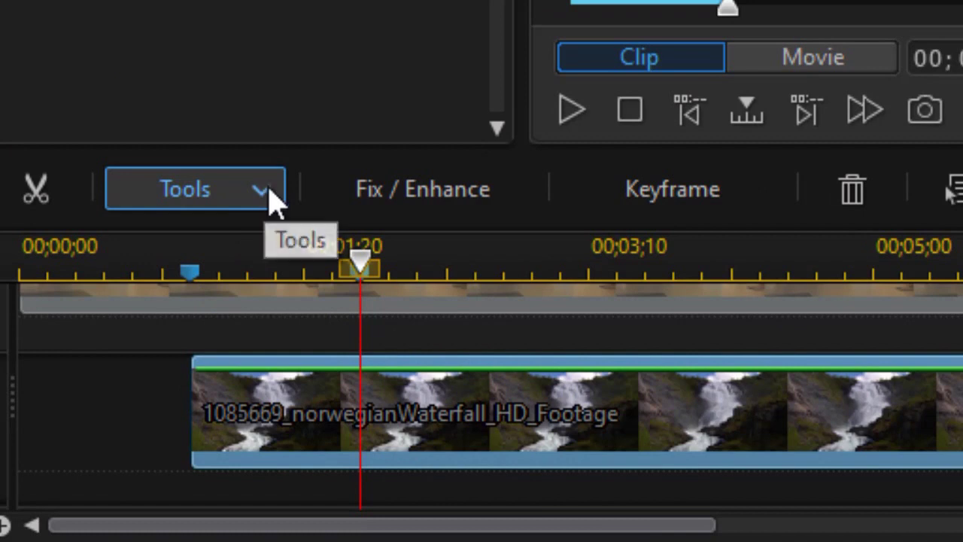
Step: Open Mask Designer from Tools and apply the diagonal band mask to the waterfall clip
{"action": "left_click", "coordinate": [272, 199]}
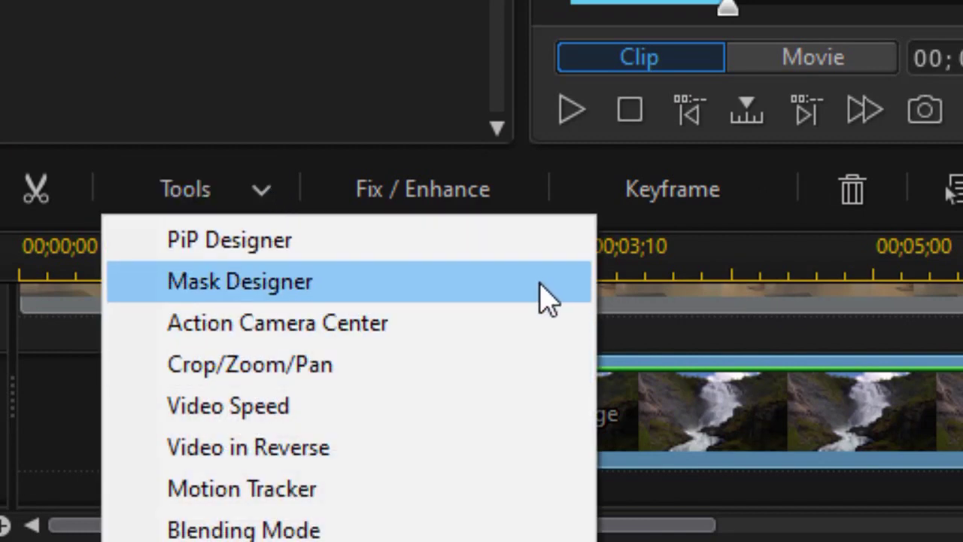
{"action": "left_click", "coordinate": [524, 295]}
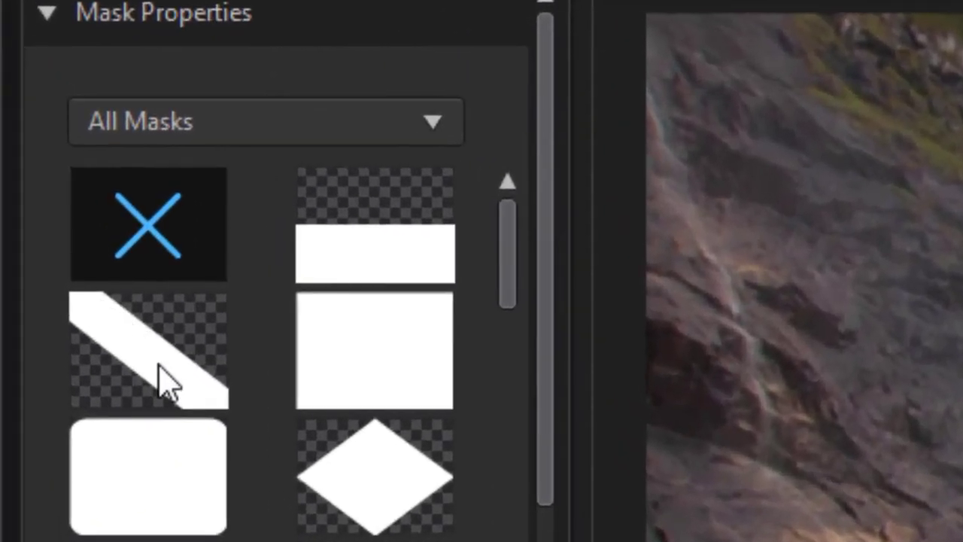
{"action": "left_click", "coordinate": [124, 346]}
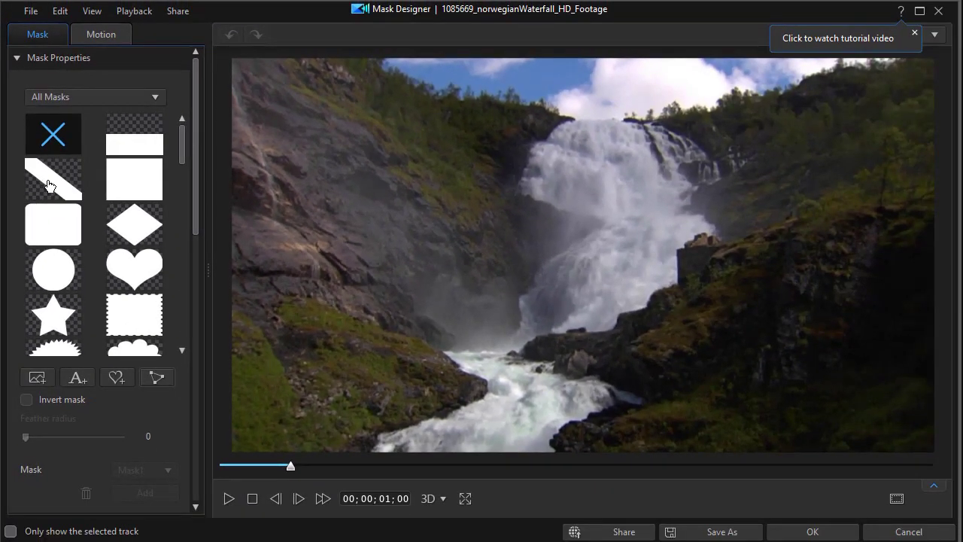
{"action": "left_click", "coordinate": [47, 185]}
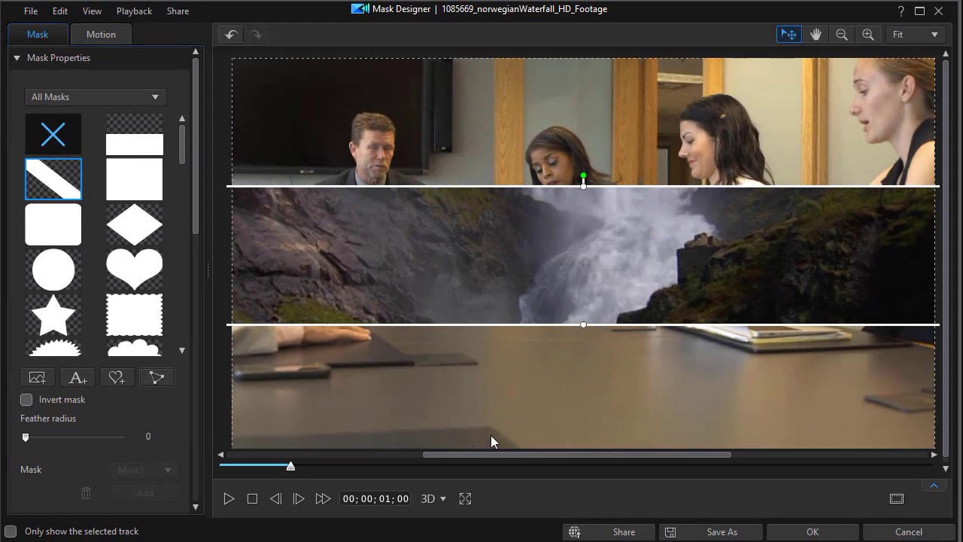
Step: Expand the mask keyframe timeline and add a Scale keyframe at 00;00;01;00
{"action": "left_click", "coordinate": [934, 488]}
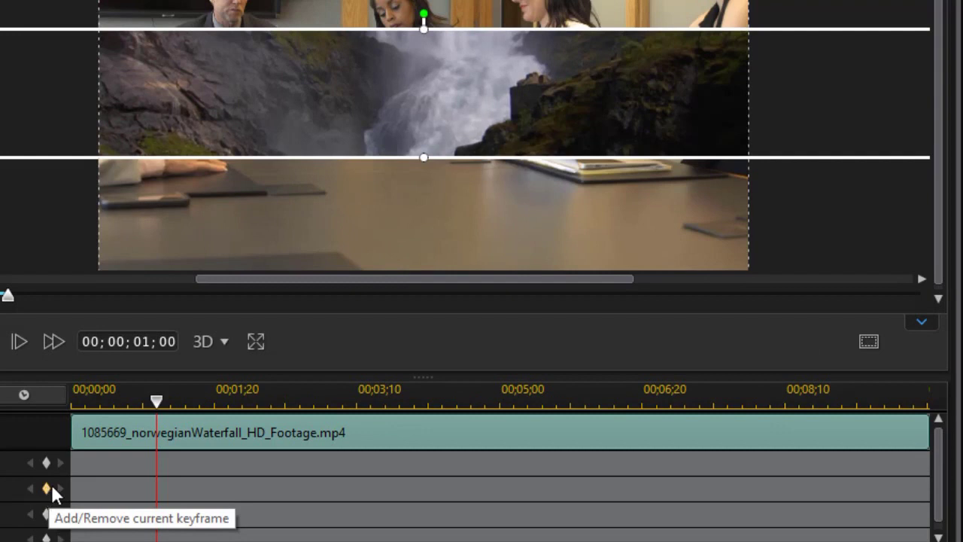
{"action": "left_click", "coordinate": [47, 488]}
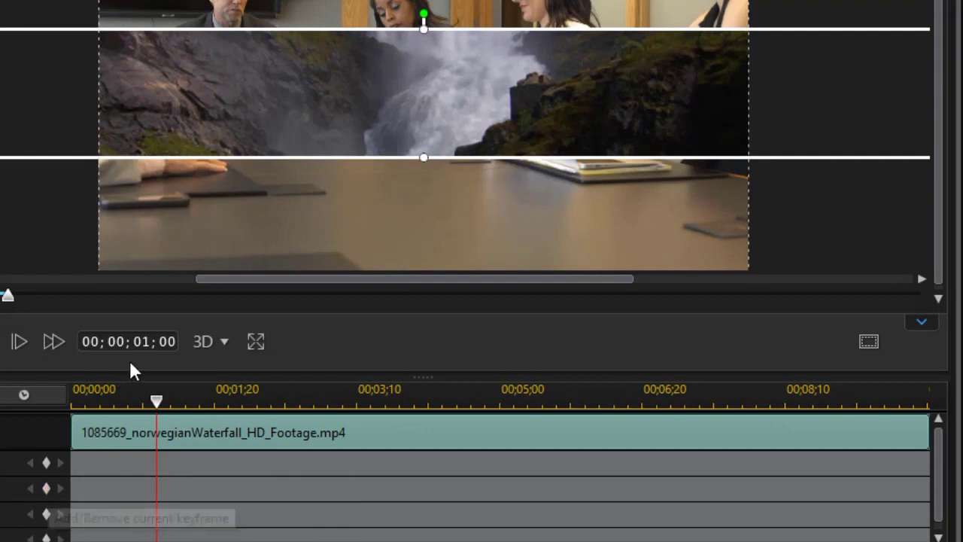
Step: Add a Scale keyframe at 00;00;01;00, then move the playhead to 00;00;03;22
{"action": "left_click", "coordinate": [47, 488]}
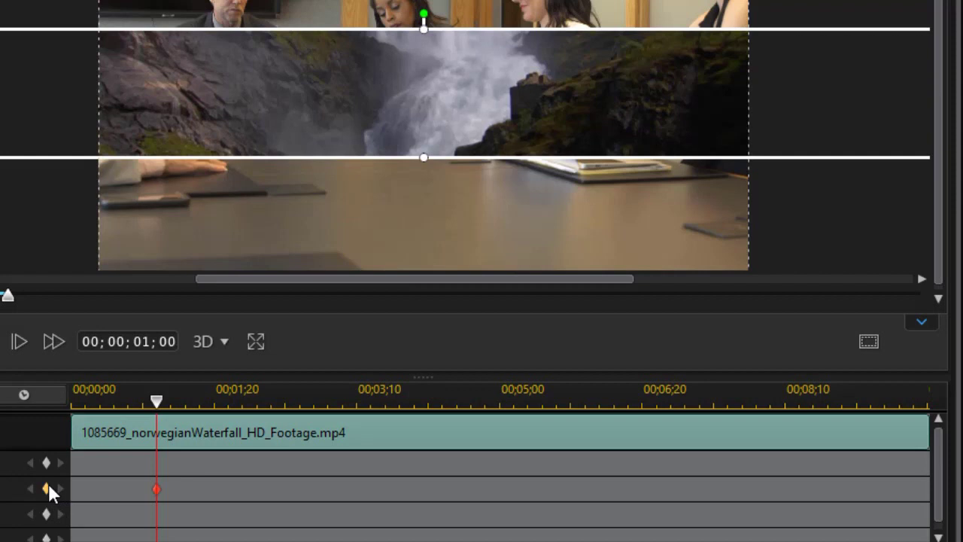
{"action": "left_click", "coordinate": [391, 398]}
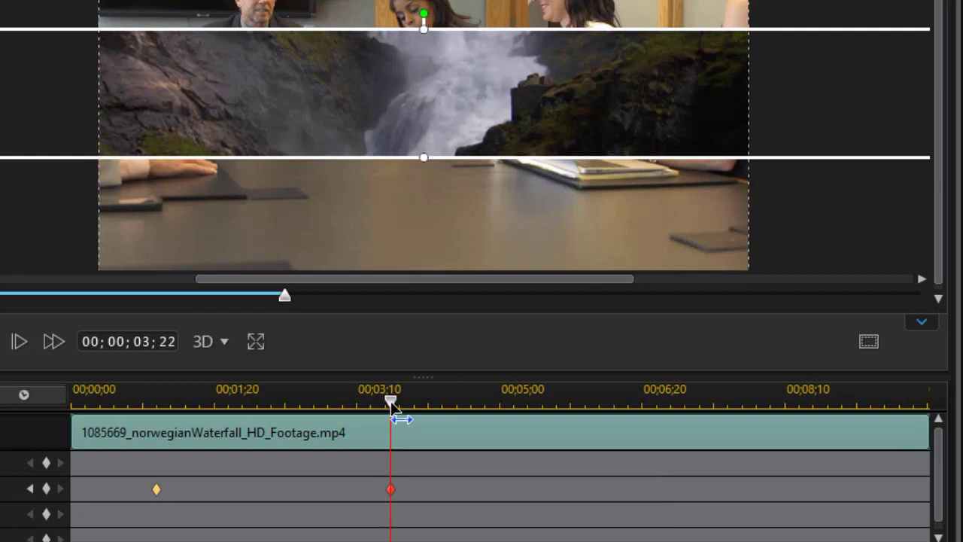
Step: At 00;00;00;00, add a Scale keyframe and squeeze the band mask to a single line
{"action": "left_click_drag", "start_coordinate": [389, 401], "coordinate": [64, 423]}
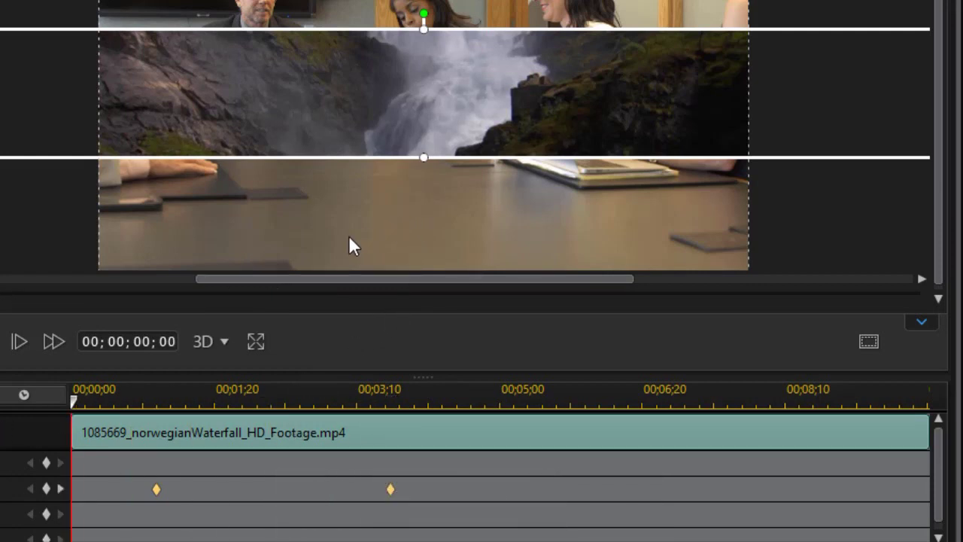
{"action": "left_click", "coordinate": [46, 488]}
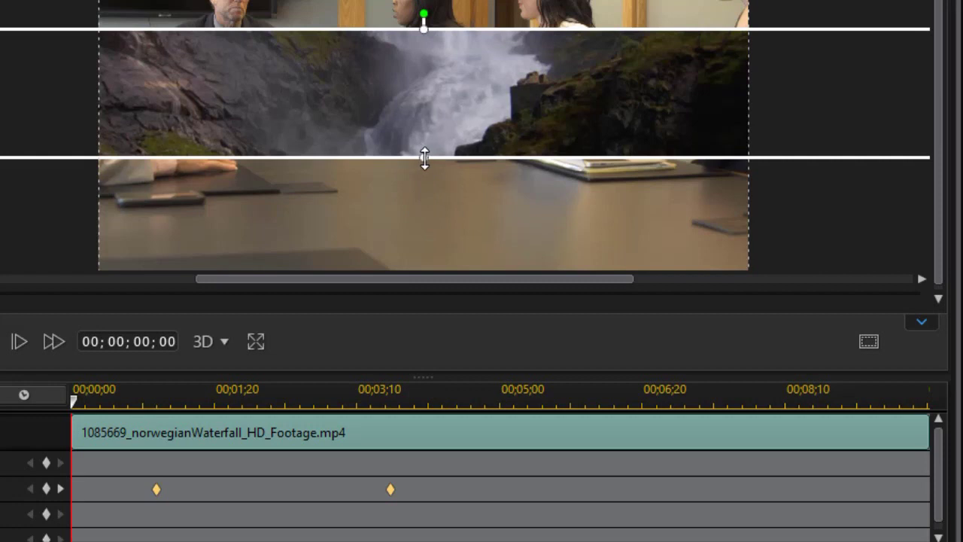
{"action": "left_click_drag", "start_coordinate": [425, 158], "coordinate": [411, 93]}
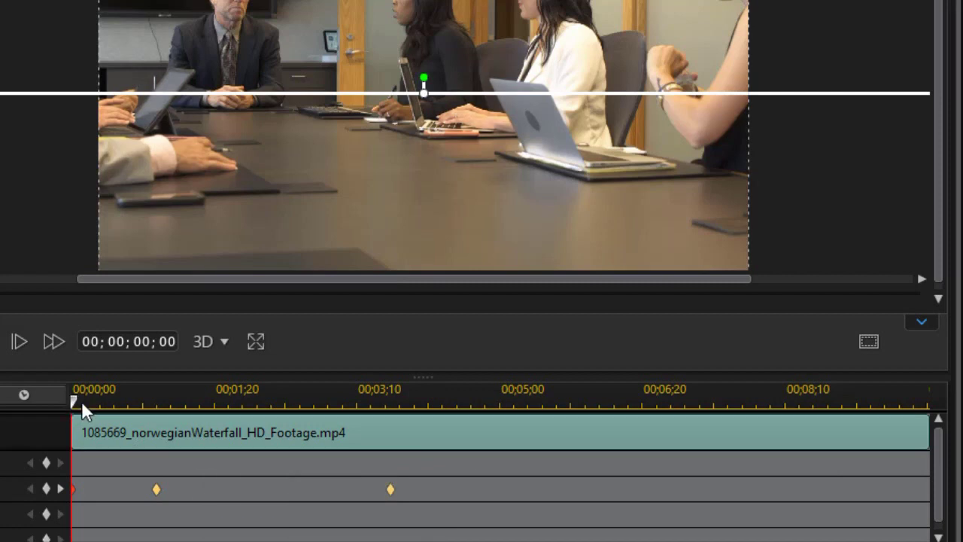
{"action": "left_click_drag", "start_coordinate": [81, 401], "coordinate": [574, 474]}
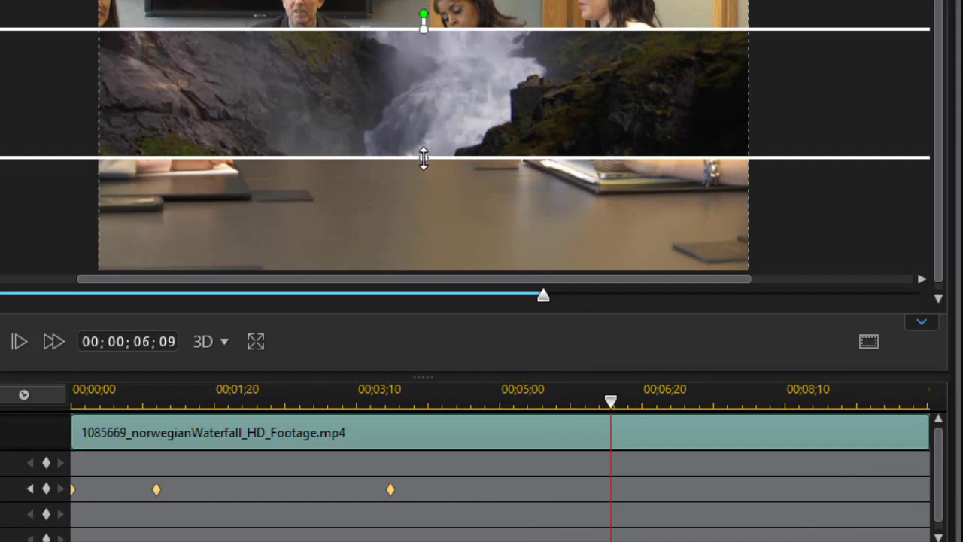
Step: Widen the band mask at 00;00;06;09 until the waterfall fills the frame
{"action": "left_click_drag", "start_coordinate": [423, 157], "coordinate": [418, 282]}
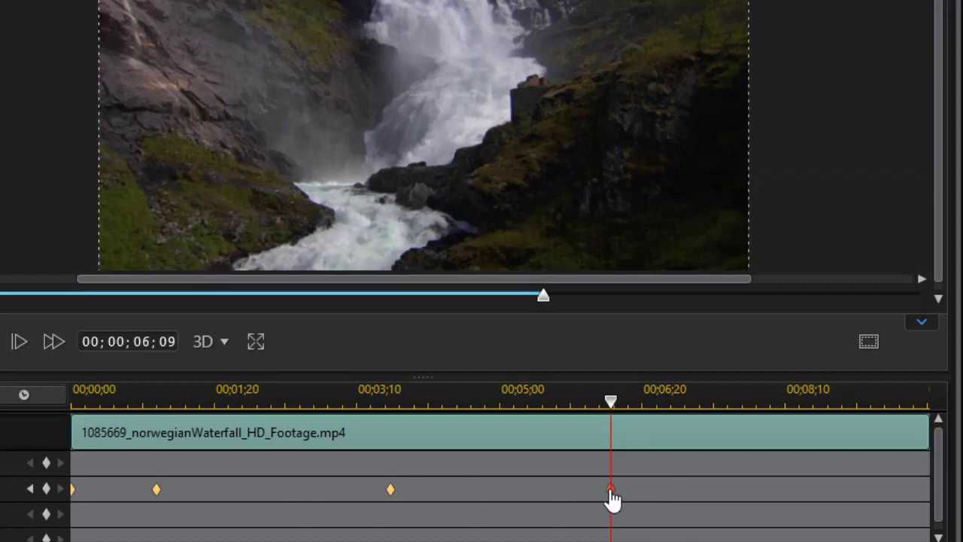
Step: Scrub through the clip to check the mask animation, then confirm Mask Designer with OK
{"action": "left_click_drag", "start_coordinate": [611, 402], "coordinate": [281, 402]}
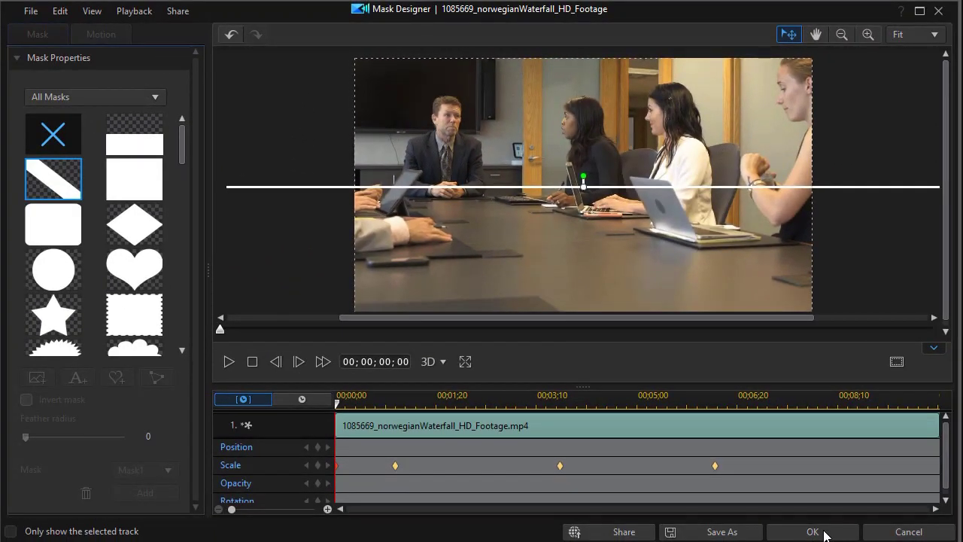
{"action": "left_click", "coordinate": [823, 531]}
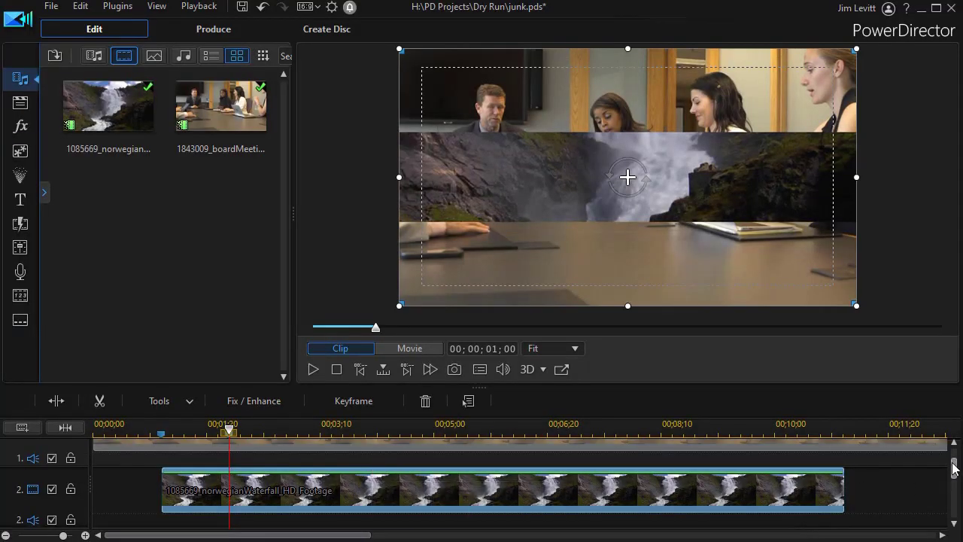
{"action": "left_click_drag", "start_coordinate": [954, 472], "coordinate": [954, 491]}
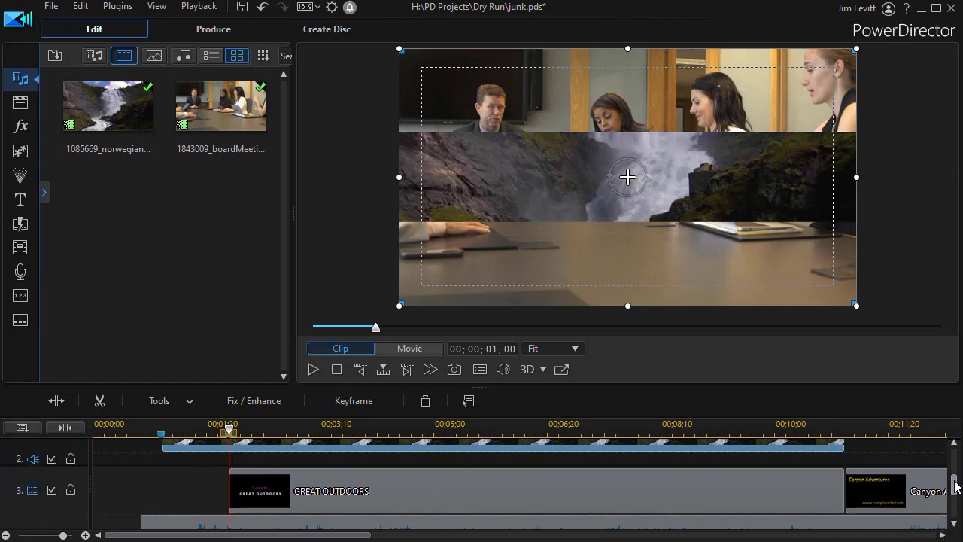
{"action": "left_click_drag", "start_coordinate": [955, 481], "coordinate": [959, 458]}
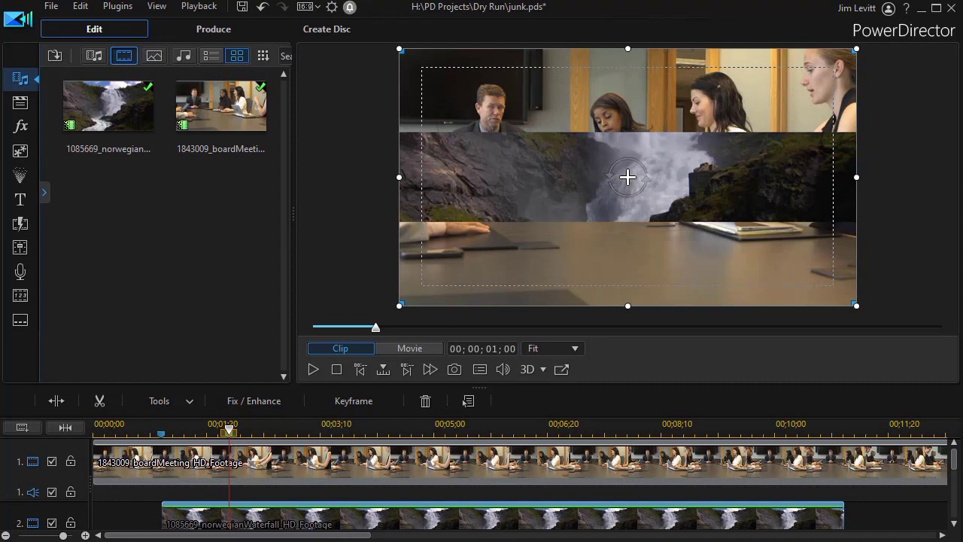
Step: Switch the preview to Movie mode and play the whole project from its beginning
{"action": "left_click", "coordinate": [406, 347]}
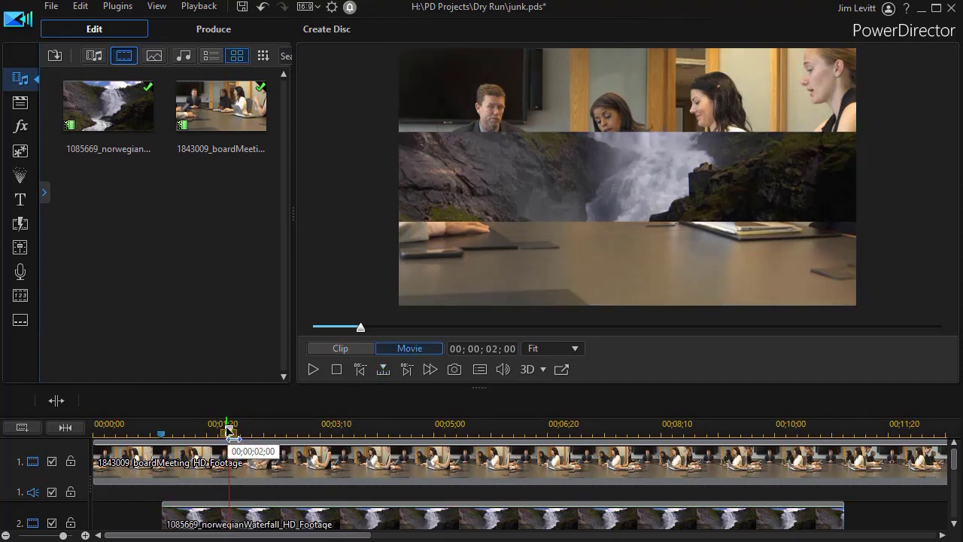
{"action": "left_click_drag", "start_coordinate": [228, 432], "coordinate": [151, 422]}
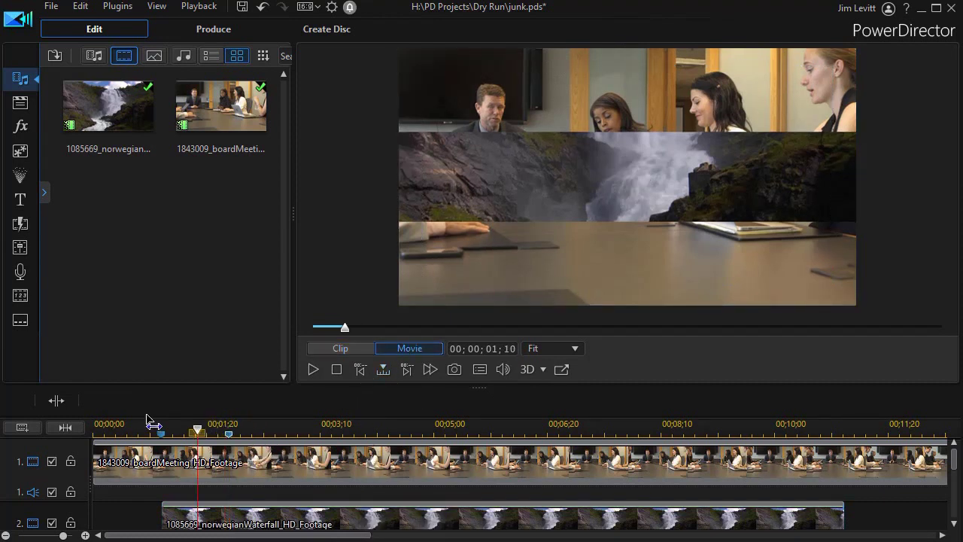
{"action": "left_click", "coordinate": [313, 371]}
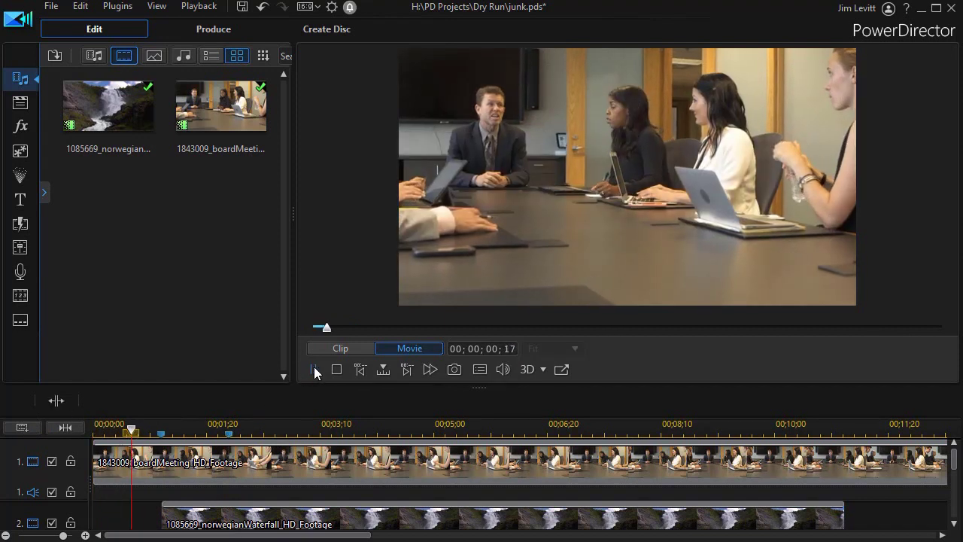